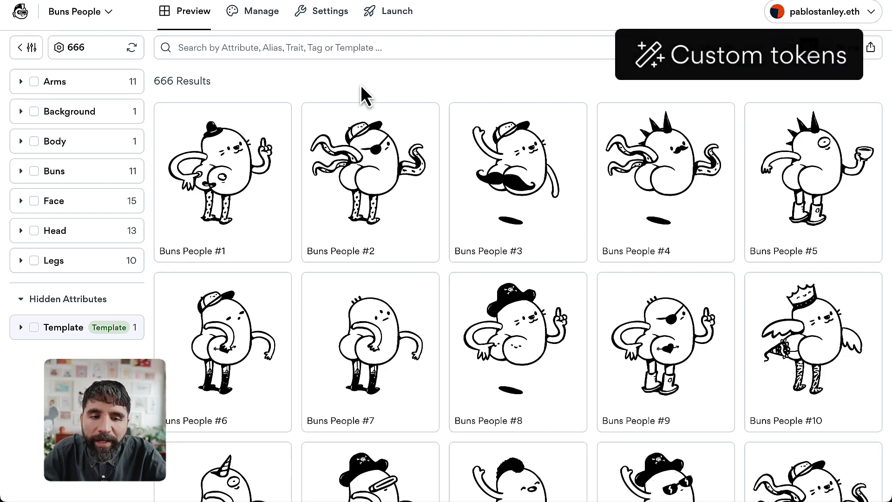
# Step: Start a new custom token in the Buns People collection's custom token management
pyautogui.click(252, 11)
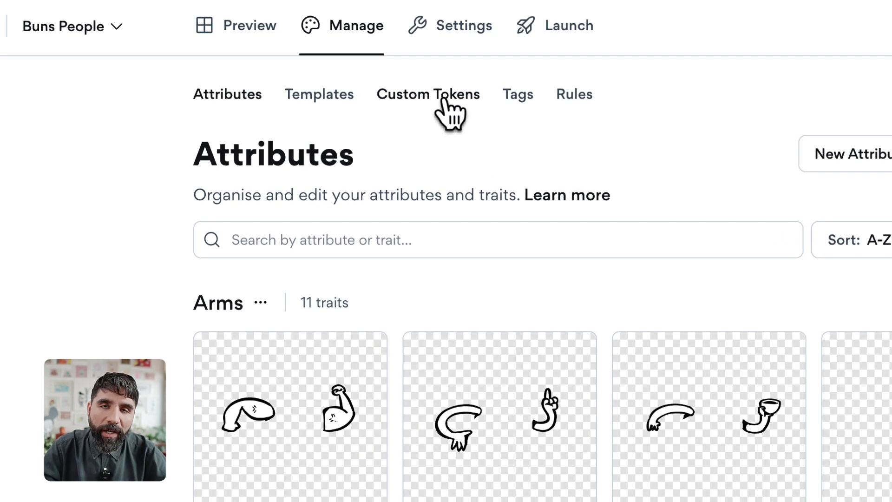
pyautogui.click(442, 99)
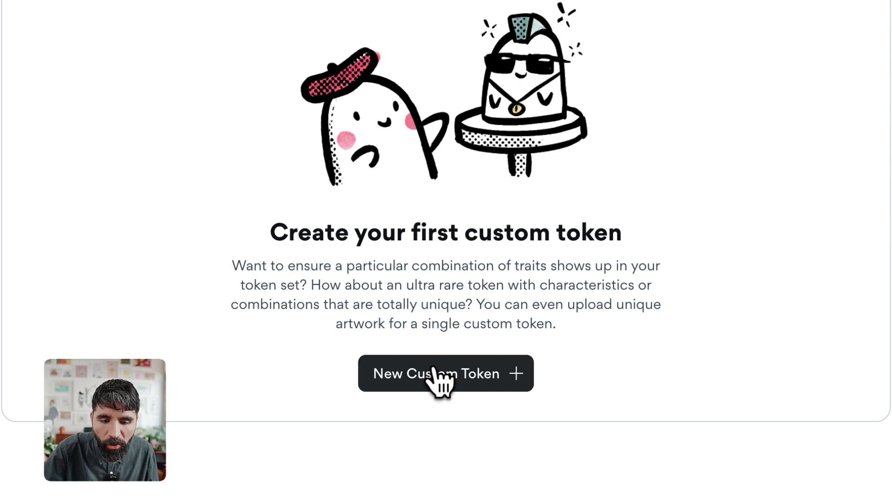
pyautogui.click(426, 435)
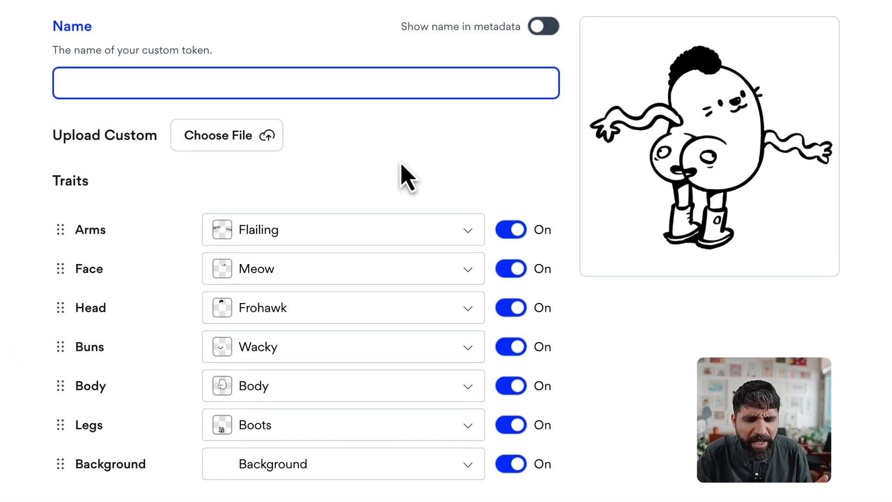
pyautogui.press('Tab')
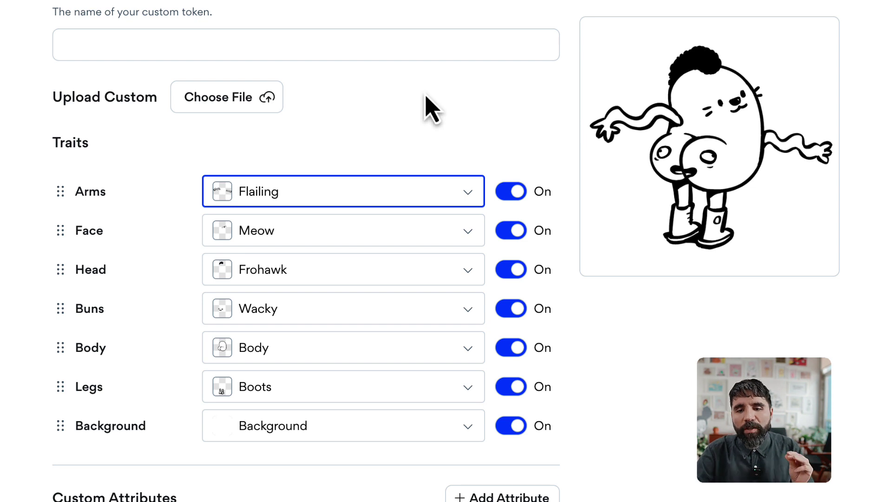
# Step: Try switching off the Background, Legs, Body and Buns traits of the custom token, and switch Buns back on
pyautogui.click(514, 425)
pyautogui.click(513, 387)
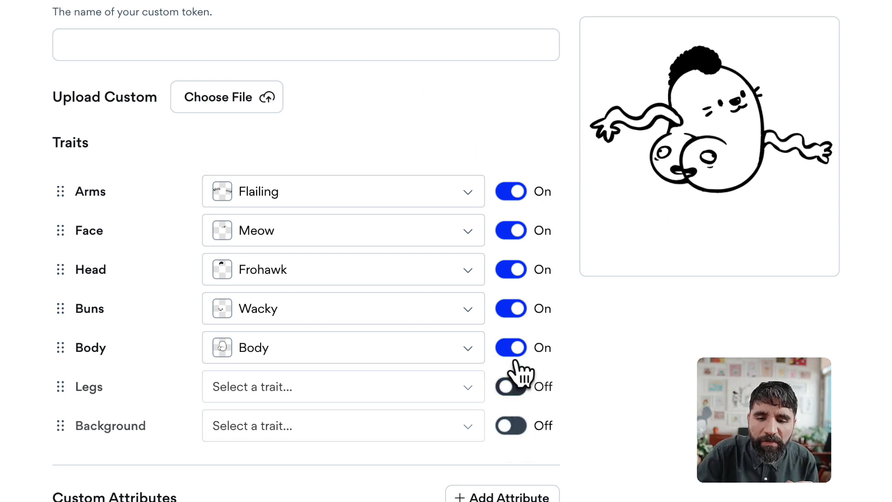
pyautogui.click(513, 349)
pyautogui.click(512, 308)
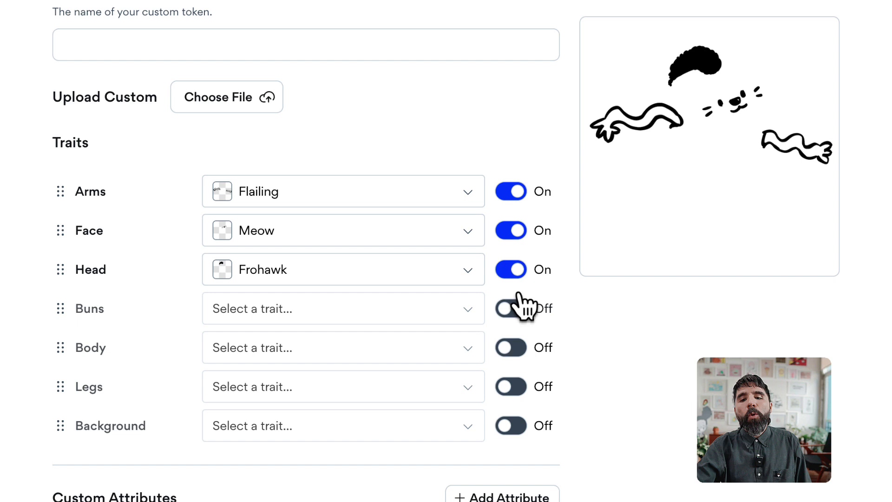
pyautogui.click(512, 309)
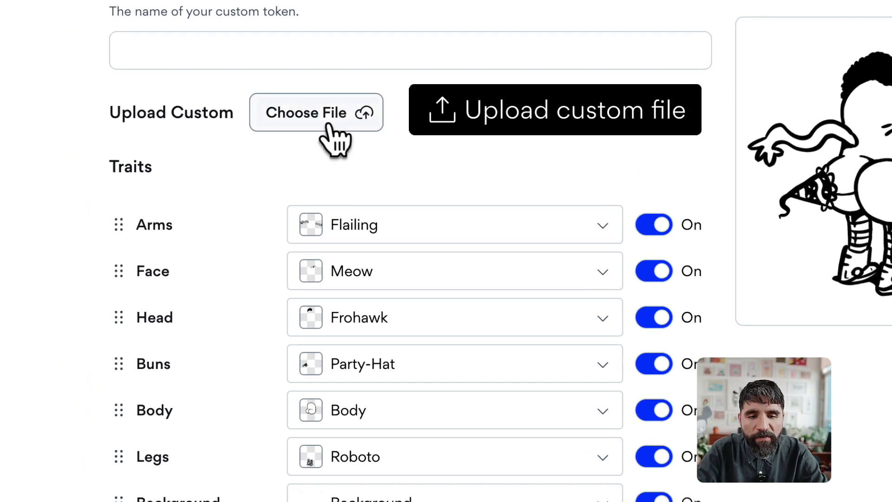
# Step: Preview the images in the Bun People folder and upload Rose Bun.png as the token's custom artwork
pyautogui.click(323, 120)
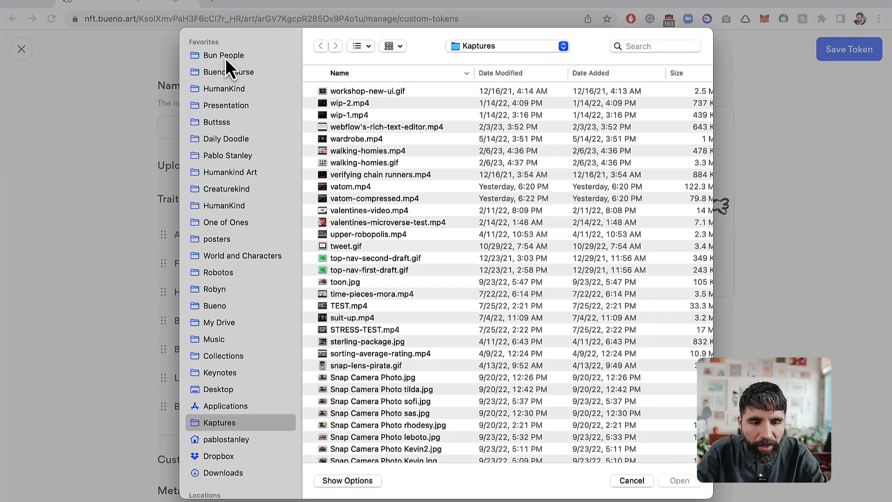
pyautogui.click(225, 55)
pyautogui.click(364, 104)
pyautogui.press('space')
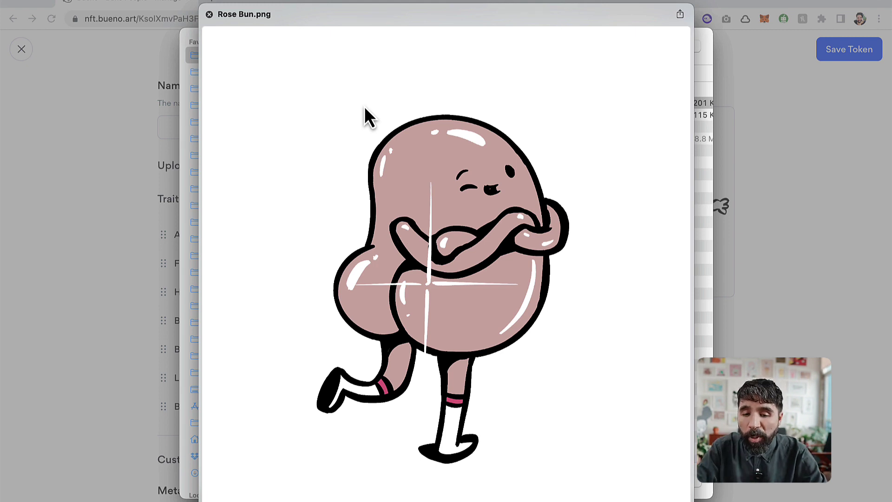
pyautogui.press('Up')
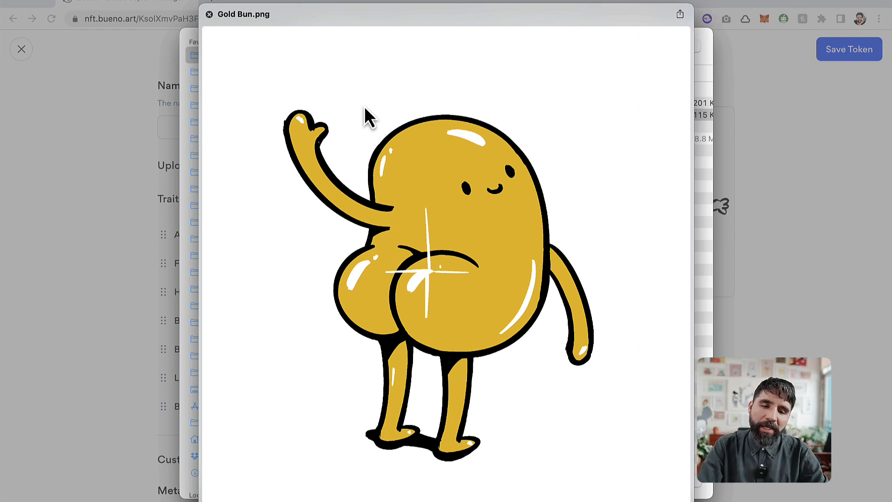
pyautogui.press('space')
pyautogui.press('Up')
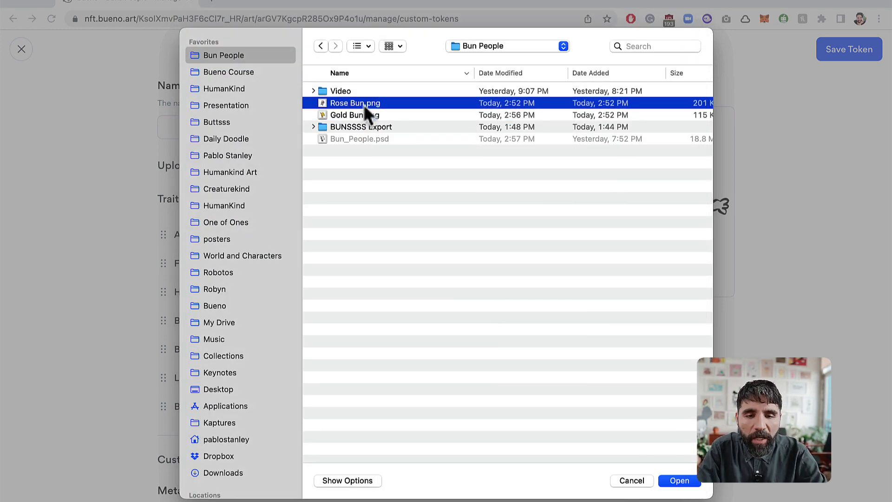
pyautogui.press('Return')
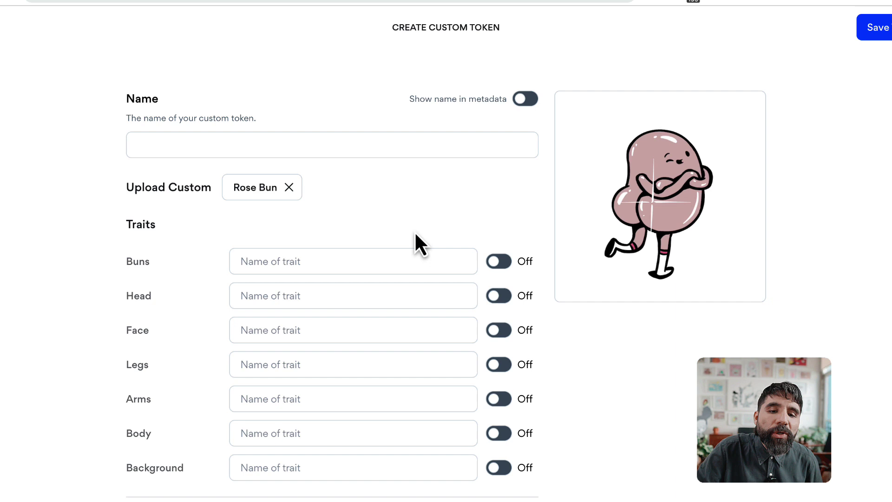
# Step: Try enabling the Buns trait with the value "whatever" and switch it off again
pyautogui.click(500, 262)
pyautogui.click(377, 262)
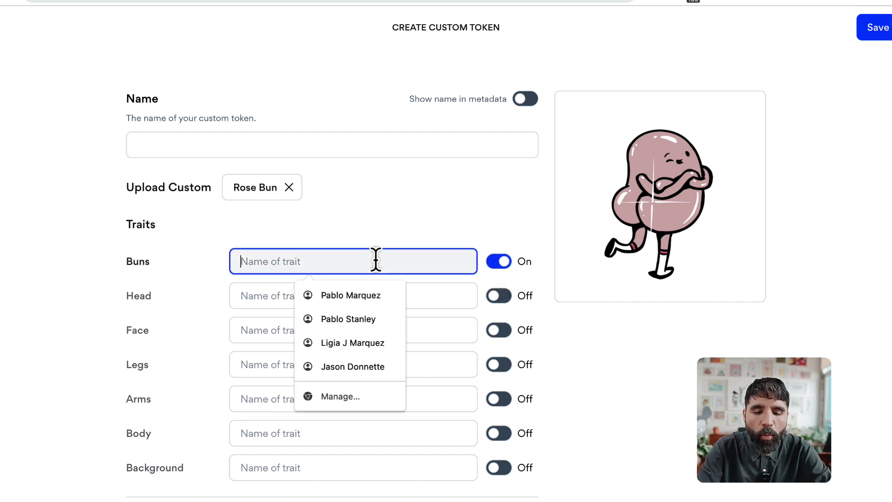
pyautogui.write('whatever')
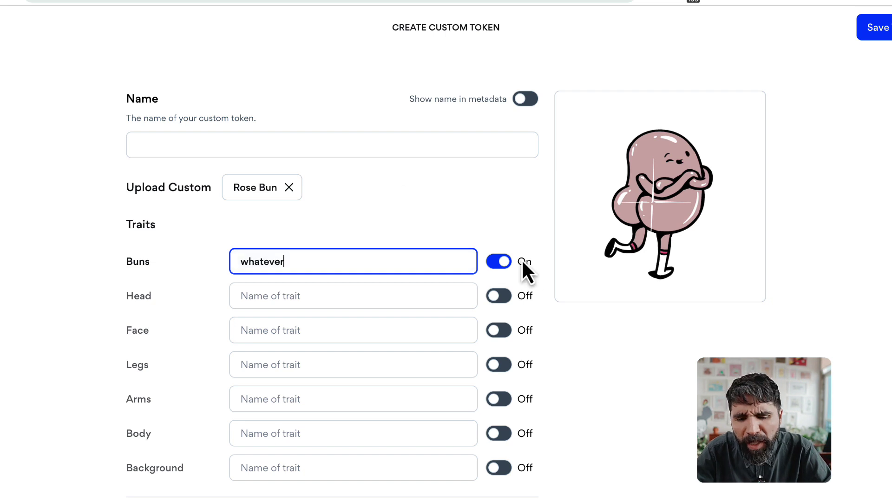
pyautogui.click(500, 261)
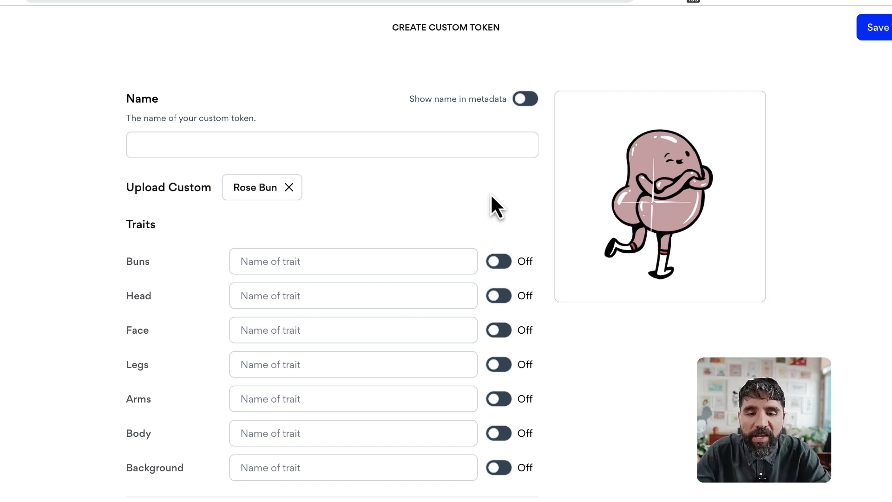
# Step: Name the custom token "Rose Buns"
pyautogui.click(436, 145)
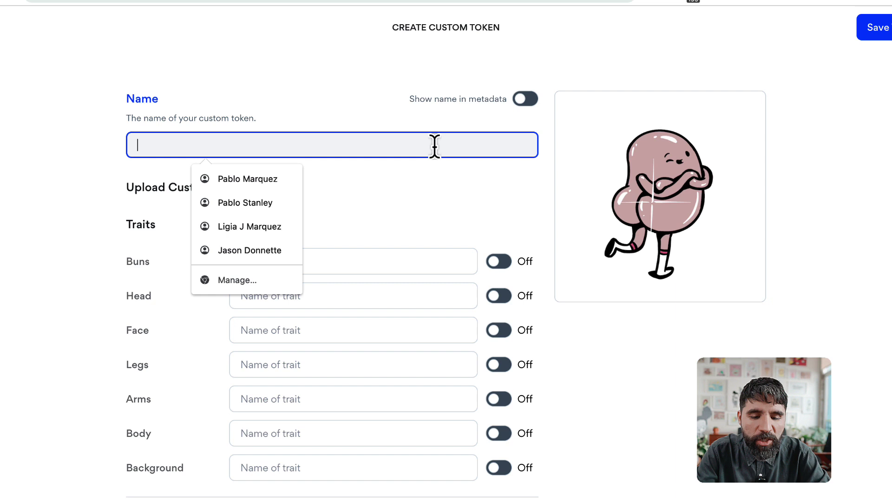
pyautogui.write('Rose NB')
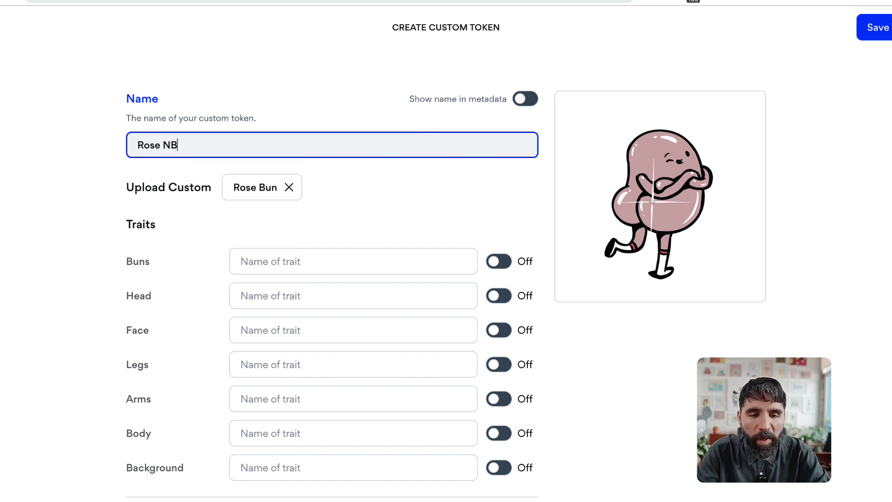
pyautogui.press('BackSpace')
pyautogui.press('BackSpace')
pyautogui.write('Buns')
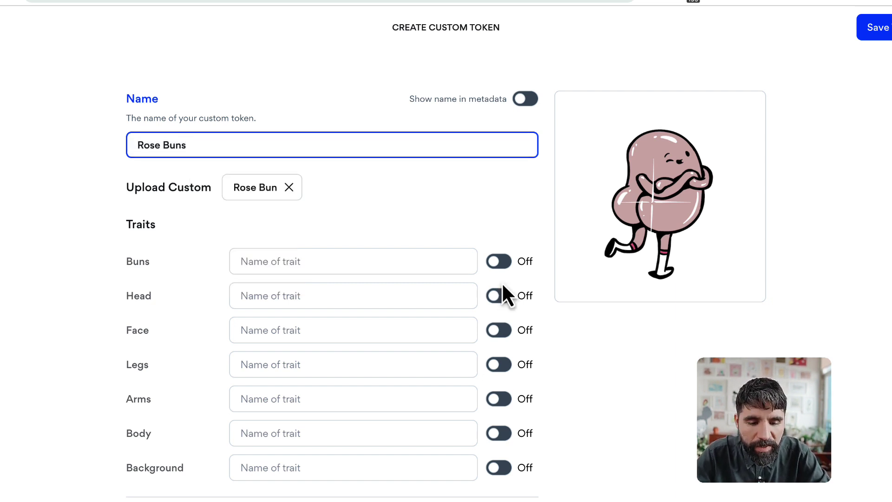
# Step: Add a custom attribute "Color" with the trait "Rose" to the token
pyautogui.scroll(-3, 502, 283)
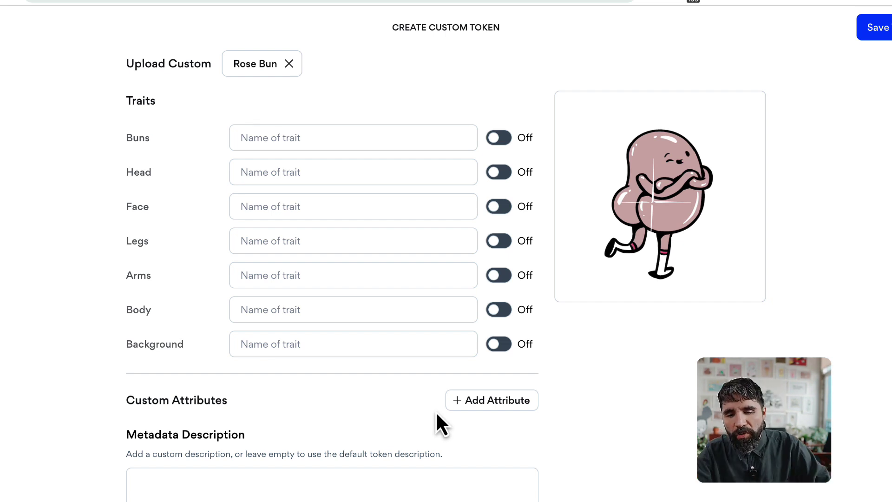
pyautogui.scroll(-2, 464, 393)
pyautogui.click(488, 333)
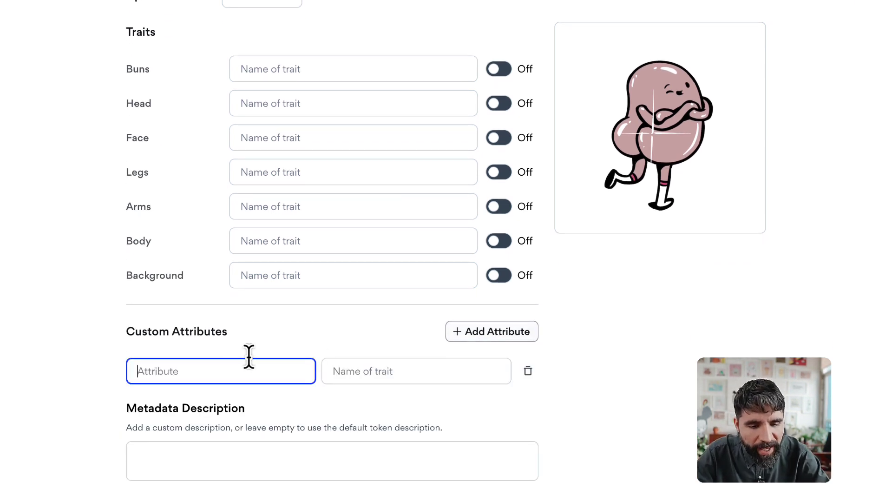
pyautogui.write('Color')
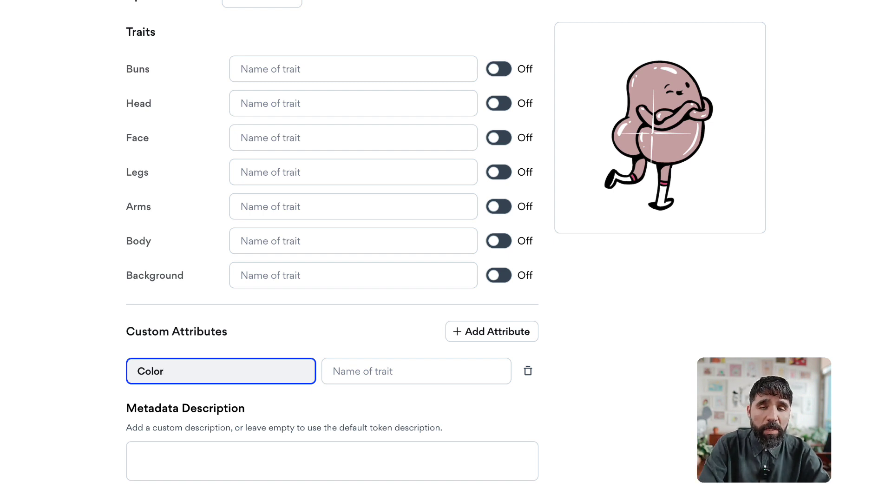
pyautogui.click(399, 366)
pyautogui.write('Rose')
# Step: Write the metadata description "This is the rosest and most romantic bun" for the token
pyautogui.scroll(-1, 327, 233)
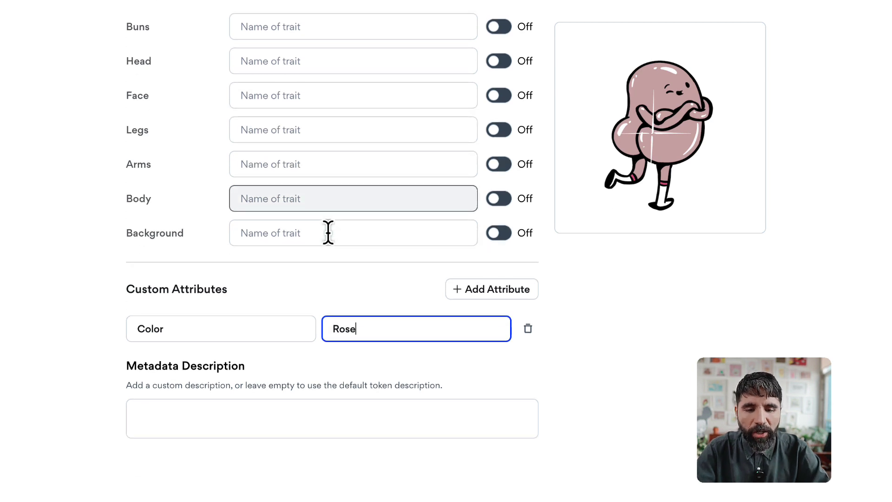
pyautogui.click(223, 402)
pyautogui.click(222, 402)
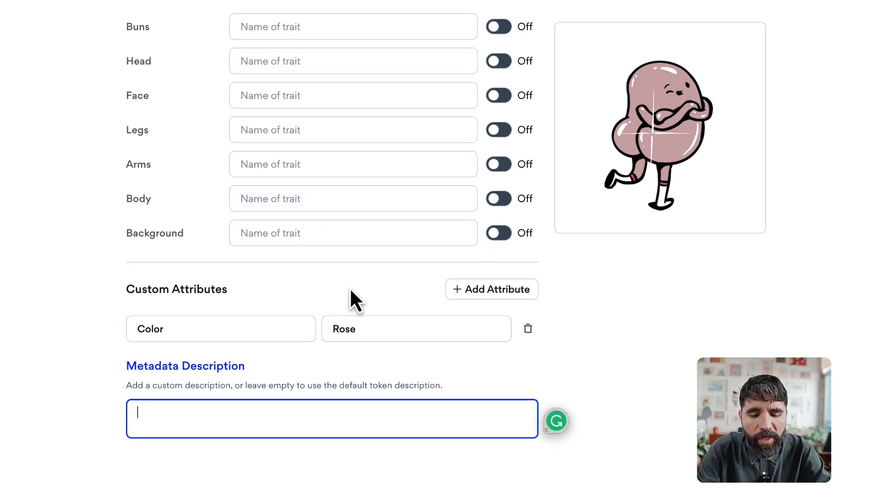
pyautogui.write('This is the ')
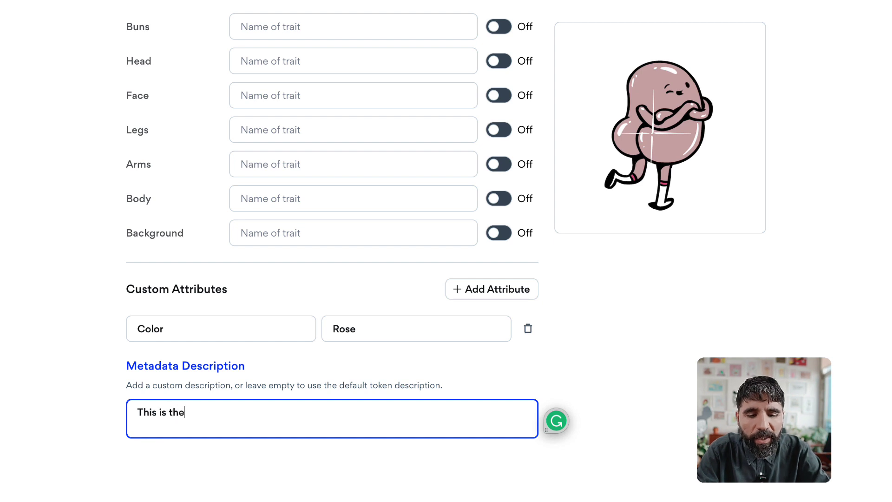
pyautogui.write('roses')
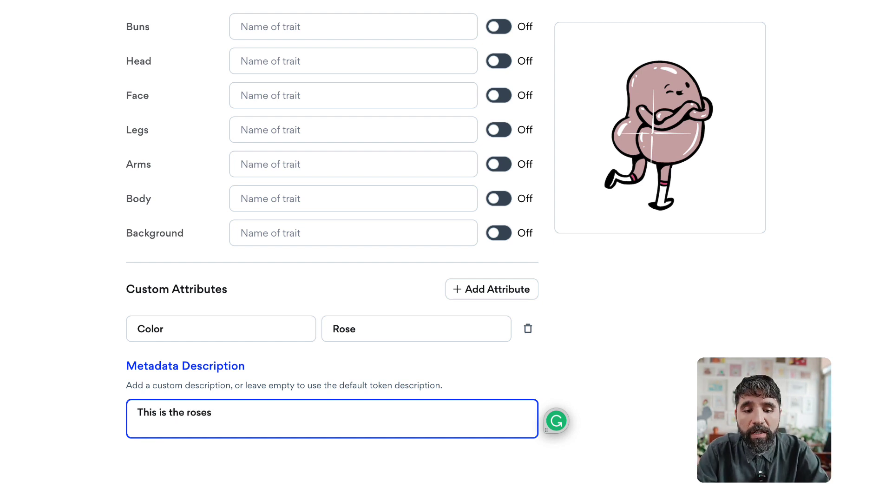
pyautogui.write('t and more')
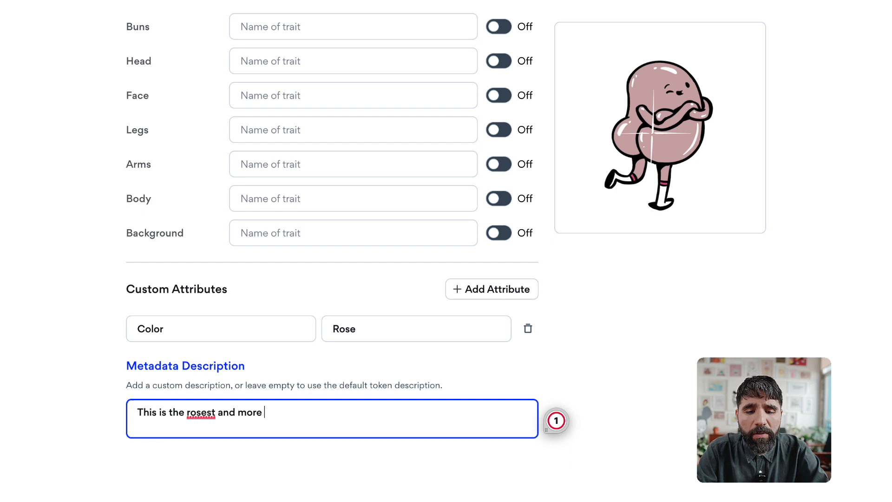
pyautogui.press('BackSpace')
pyautogui.press('BackSpace')
pyautogui.press('BackSpace')
pyautogui.write('st r')
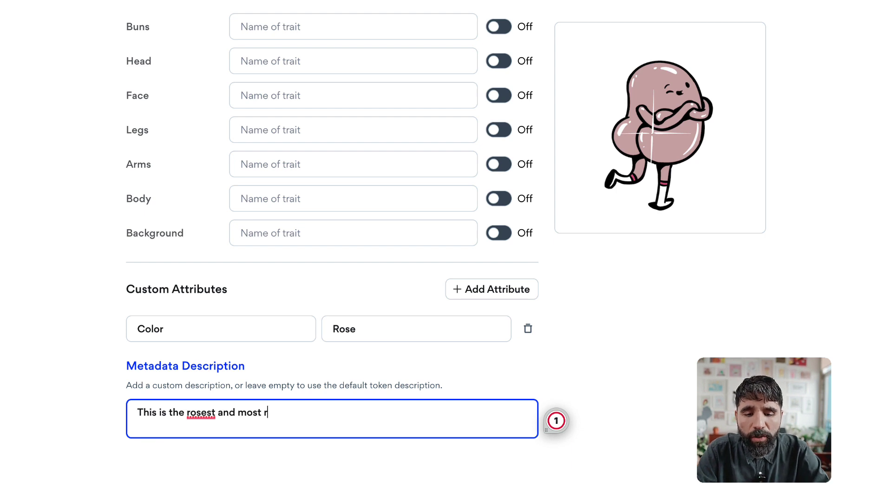
pyautogui.write('omantic bun')
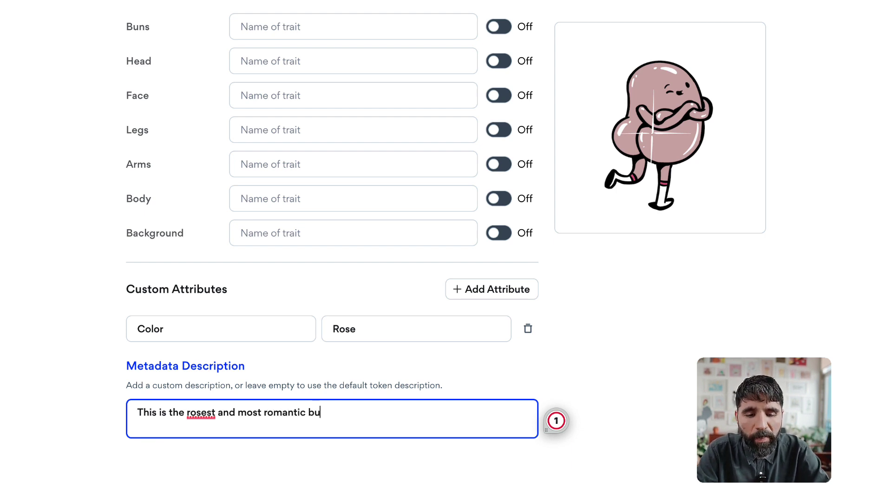
# Step: Save the Rose Buns custom token
pyautogui.click(629, 311)
pyautogui.scroll(5, 621, 306)
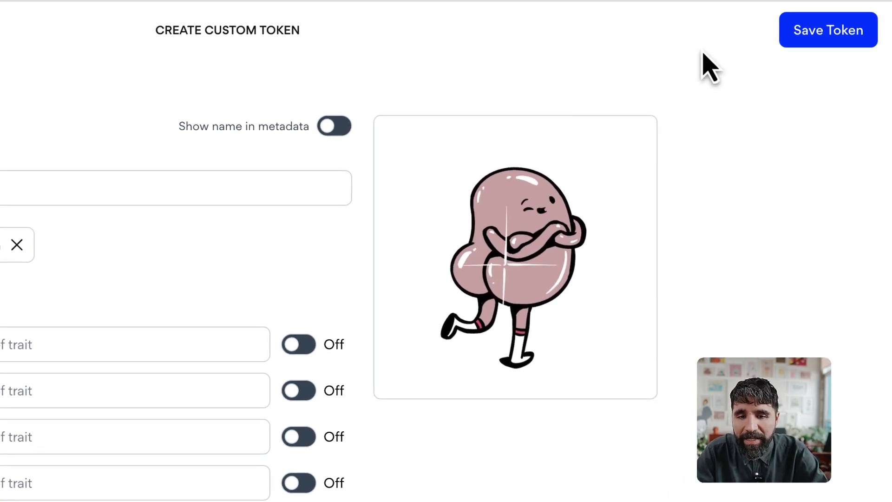
pyautogui.click(837, 36)
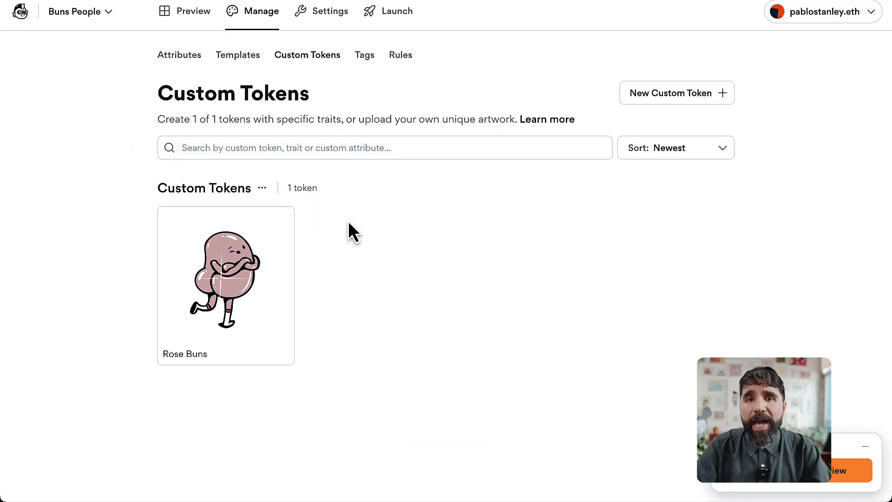
# Step: Save Buns People #42 from the collection preview as a custom token and close its details
pyautogui.click(191, 14)
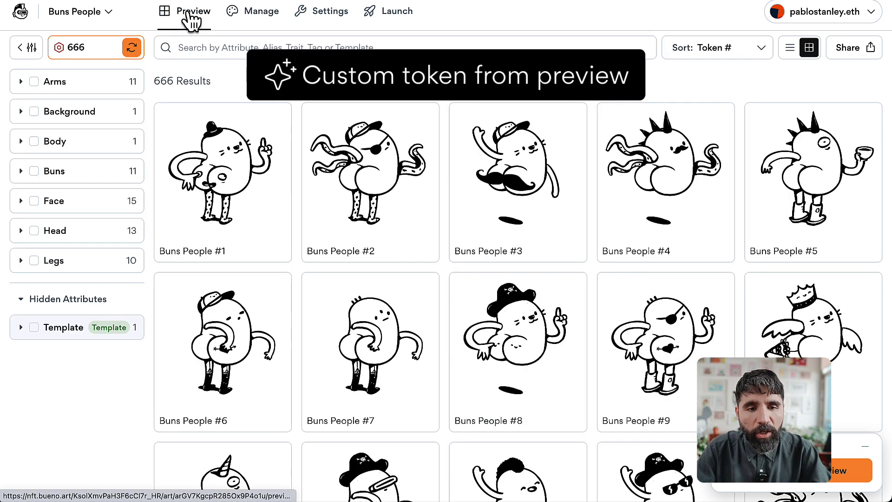
pyautogui.scroll(-9, 591, 195)
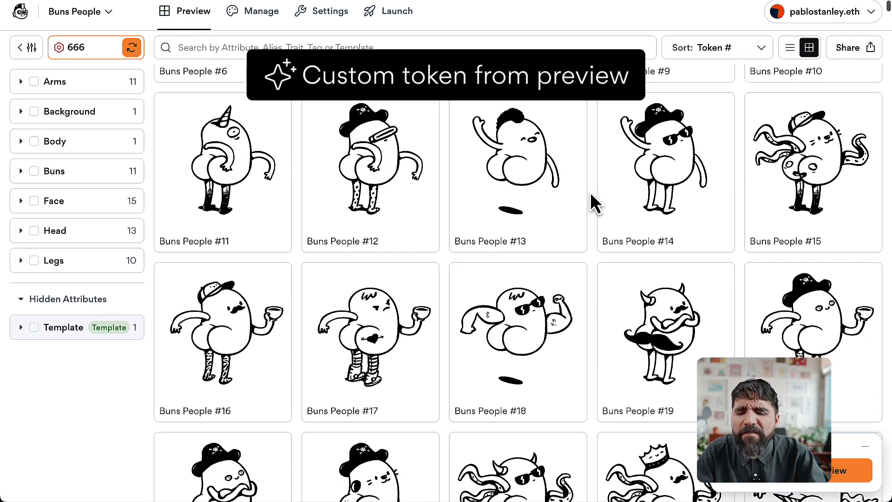
pyautogui.scroll(-10, 591, 196)
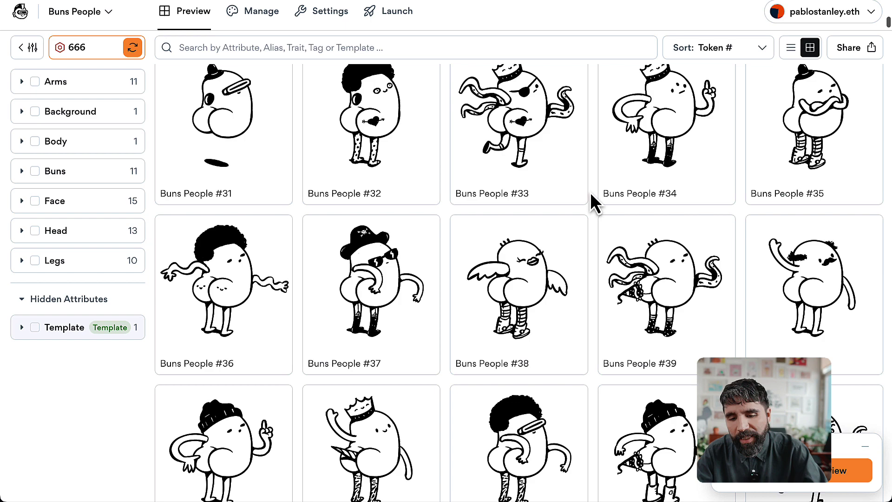
pyautogui.scroll(-1, 592, 195)
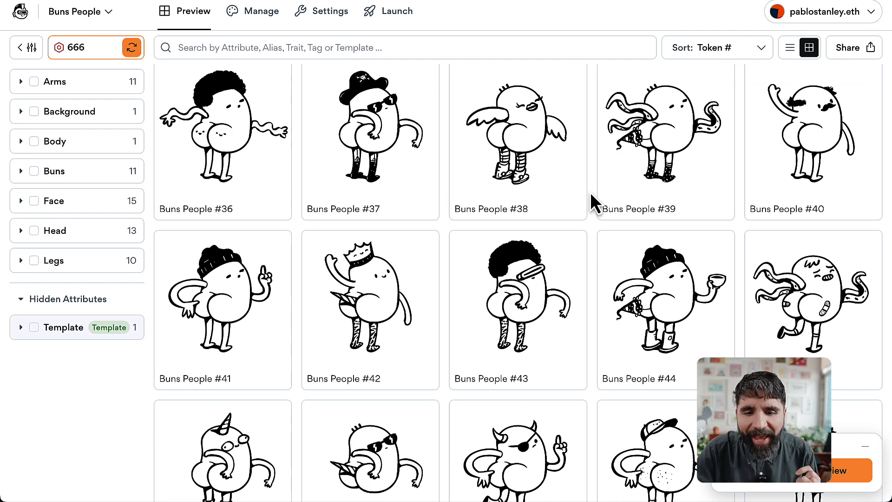
pyautogui.scroll(-2, 591, 195)
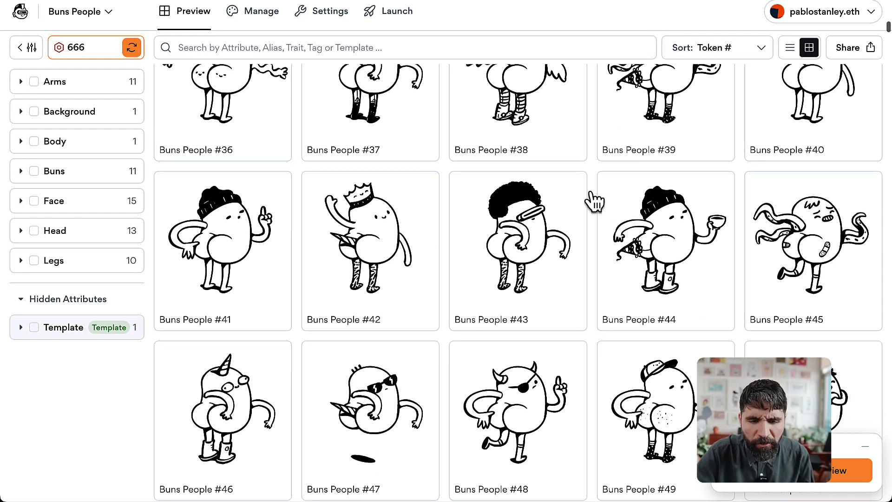
pyautogui.click(401, 270)
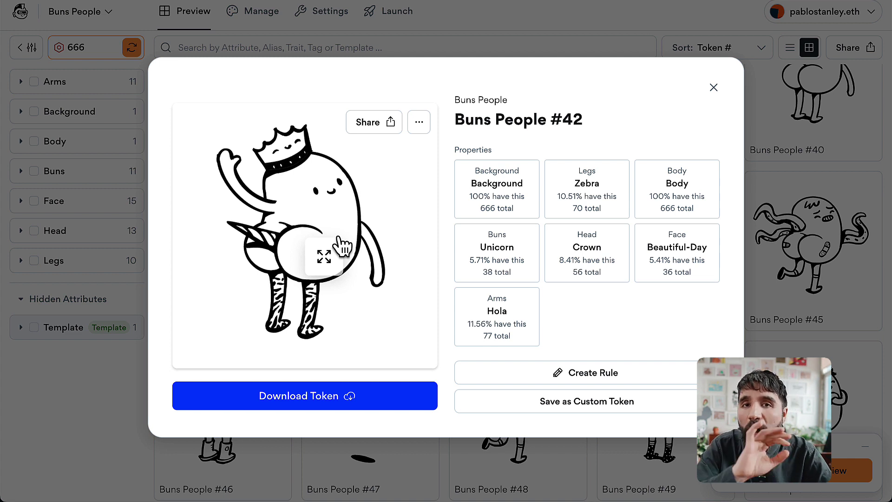
pyautogui.click(625, 403)
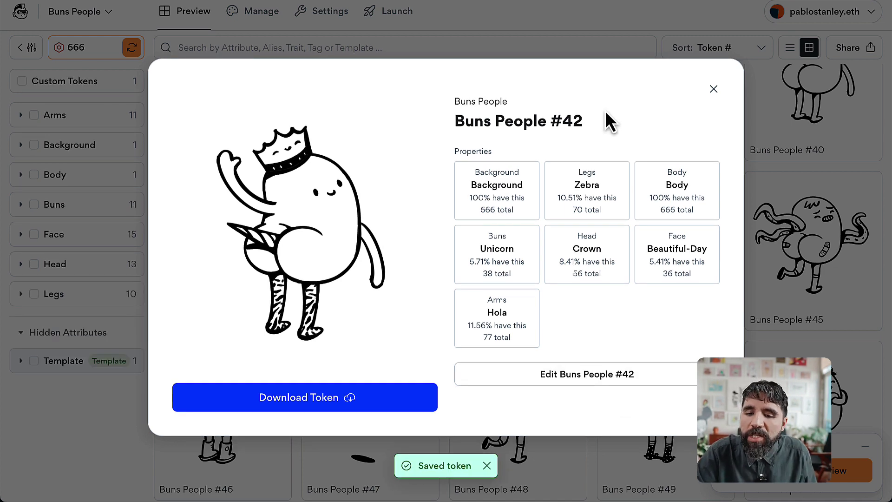
pyautogui.click(588, 41)
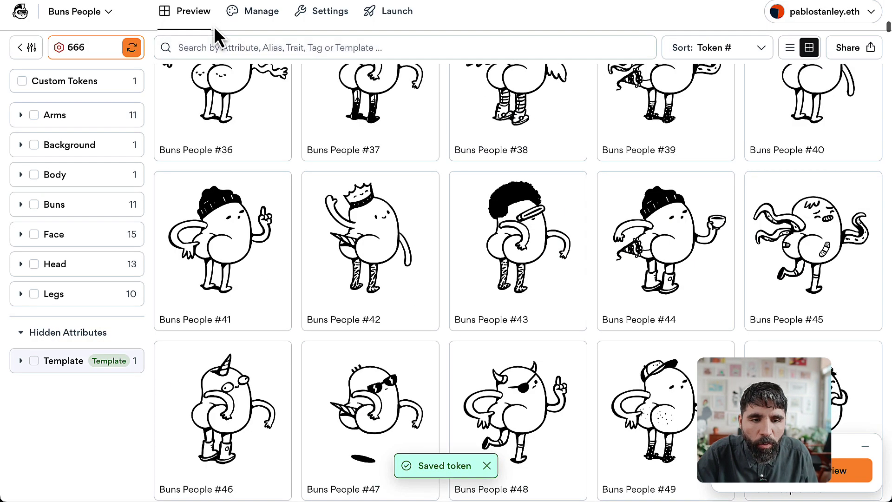
# Step: Open the Buns People #42 custom token for editing and rename it "Unicorn Prince"
pyautogui.click(259, 13)
pyautogui.click(302, 58)
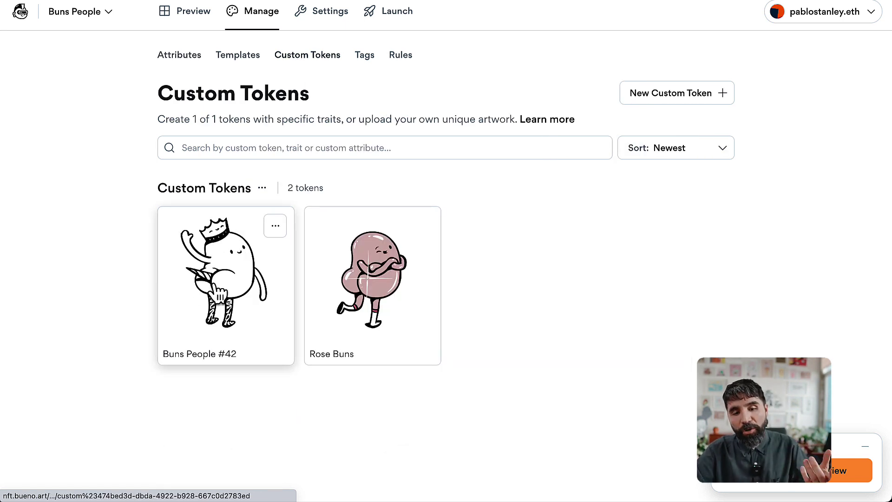
pyautogui.click(243, 312)
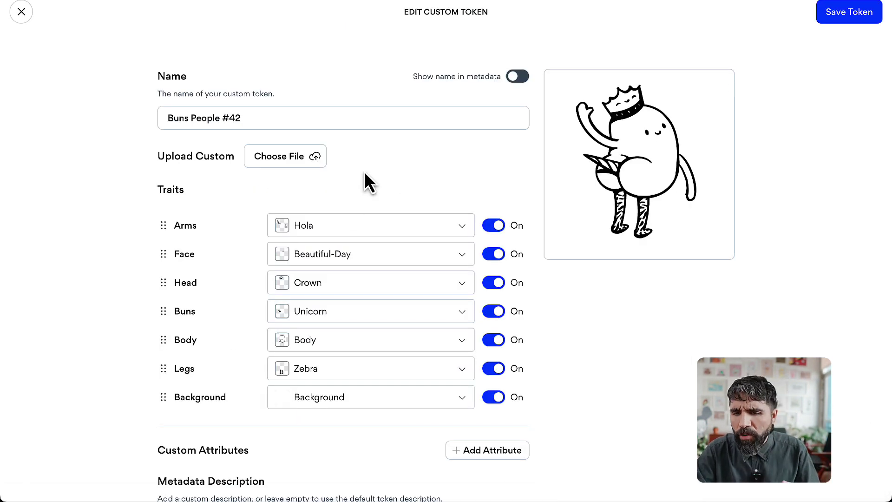
pyautogui.click(353, 117)
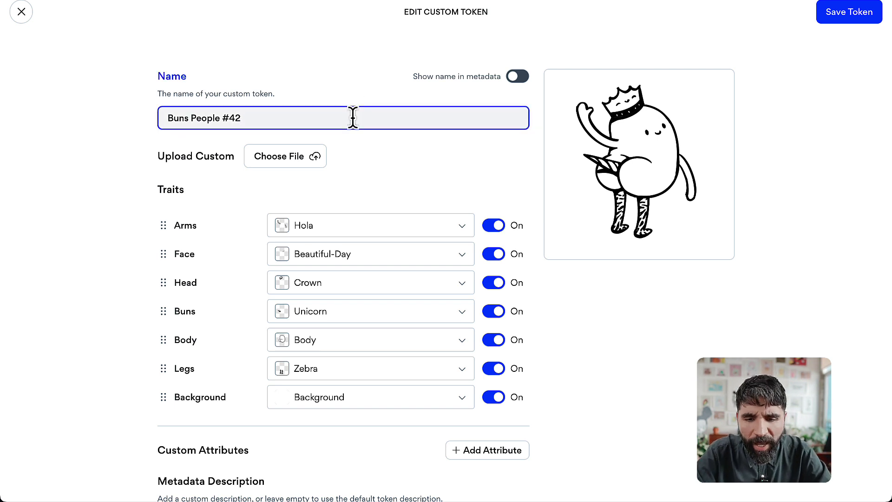
pyautogui.hotkey('ctrl', 'a')
pyautogui.write('U')
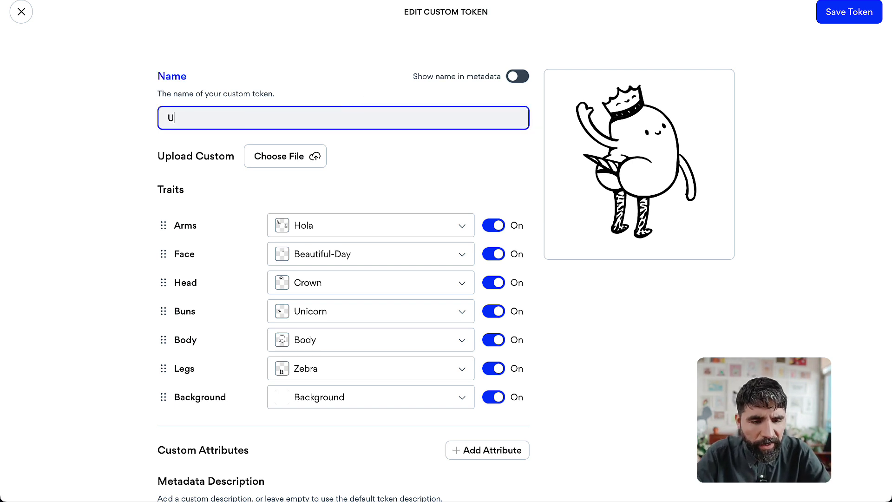
pyautogui.write('nicorn Pr')
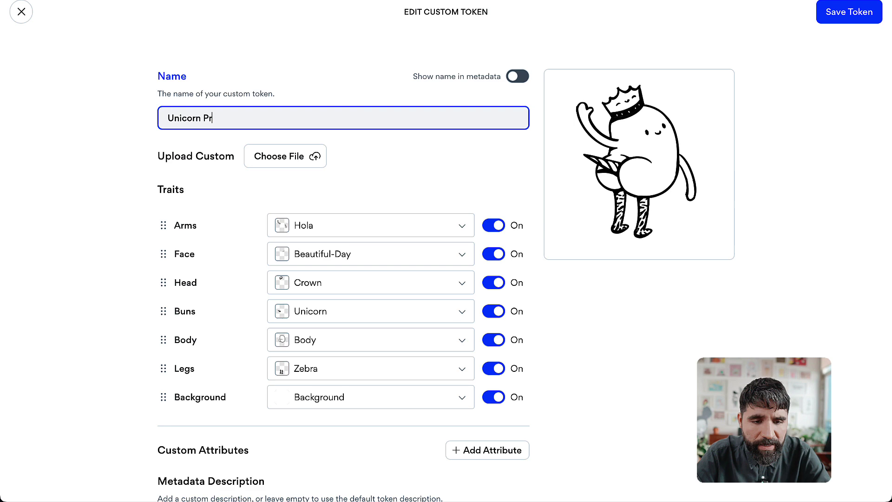
pyautogui.write('ince')
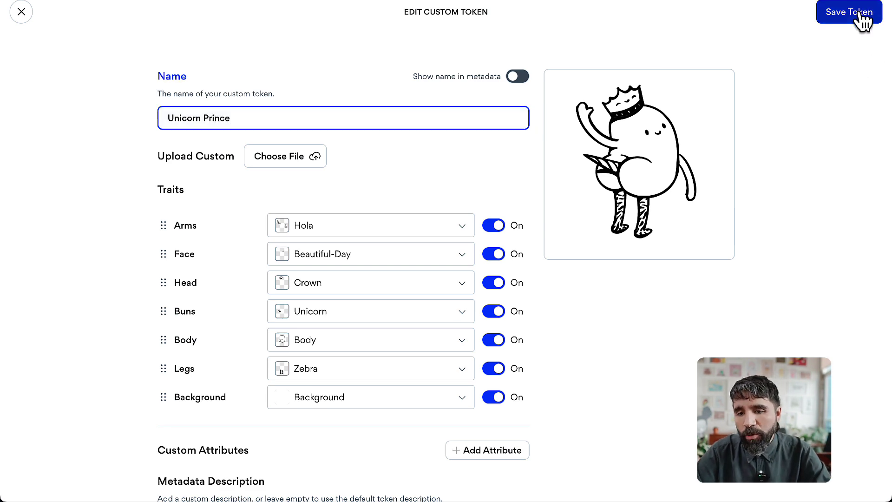